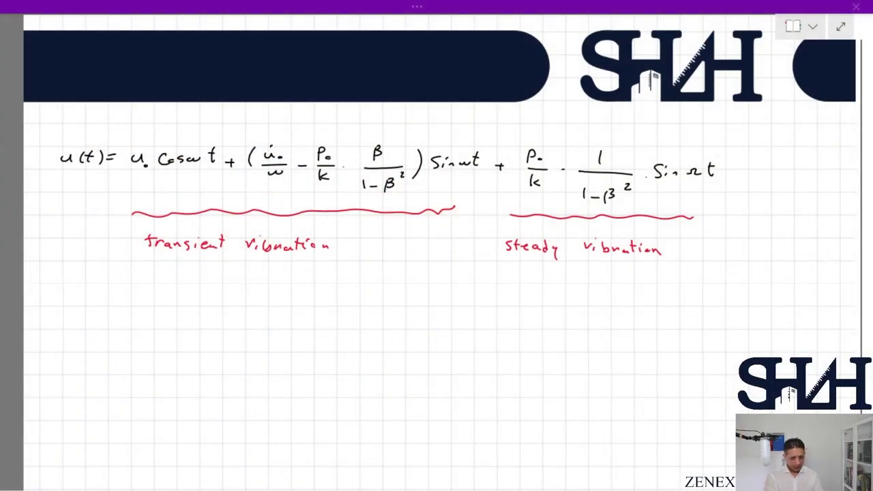
- Show the OneNote ribbon above the page with the handwritten u(t) equation
left_click(421, 8)
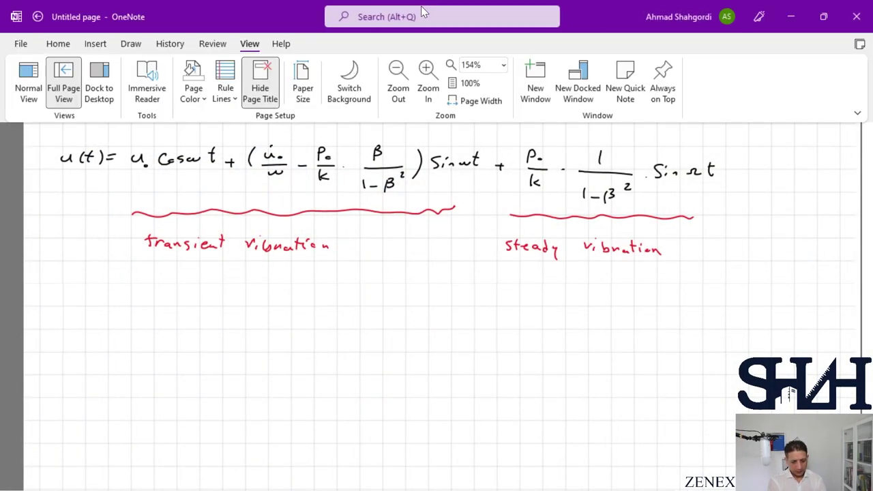
- With the blue pen, sketch the fixed-fixed beam with hatched supports and midspan load P
left_click(128, 44)
left_click(226, 73)
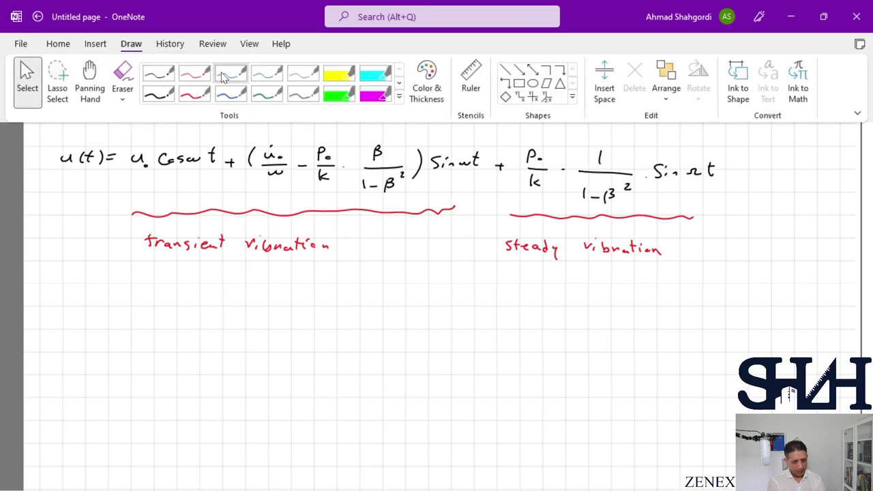
mouse_move(313, 250)
left_mouse_down()
mouse_move(314, 289)
mouse_move(128, 270)
left_mouse_up()
mouse_move(127, 253)
left_mouse_down()
mouse_move(127, 290)
mouse_move(129, 283)
left_mouse_up()
left_click_drag(315, 253, 323, 292)
left_click_drag(220, 247, 220, 265)
mouse_move(216, 258)
left_mouse_down()
mouse_move(225, 257)
mouse_move(212, 236)
left_mouse_up()
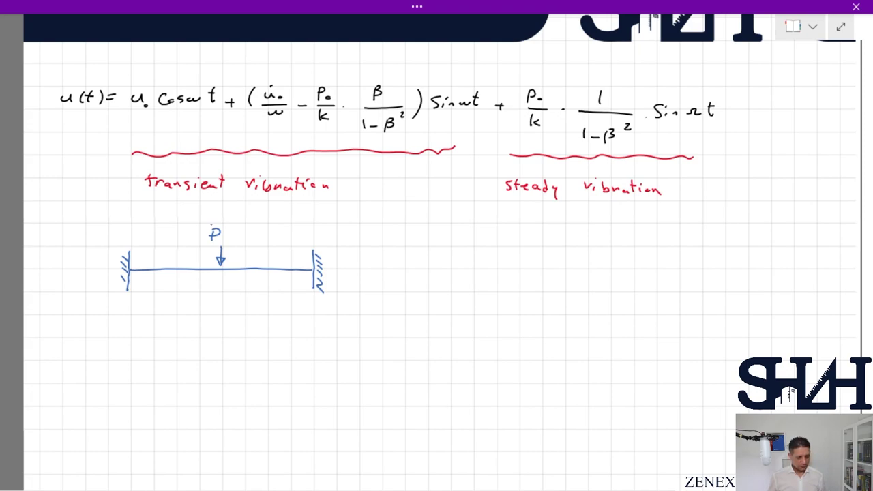
- Add the span dimension L and the stiffness label (EI) to the beam sketch
mouse_move(306, 311)
left_mouse_down()
mouse_move(307, 320)
mouse_move(312, 315)
left_mouse_up()
mouse_move(230, 307)
left_mouse_down()
mouse_move(236, 317)
mouse_move(136, 320)
left_mouse_up()
mouse_move(167, 281)
left_mouse_down()
mouse_move(174, 290)
mouse_move(154, 292)
left_mouse_up()
left_click_drag(179, 279, 180, 291)
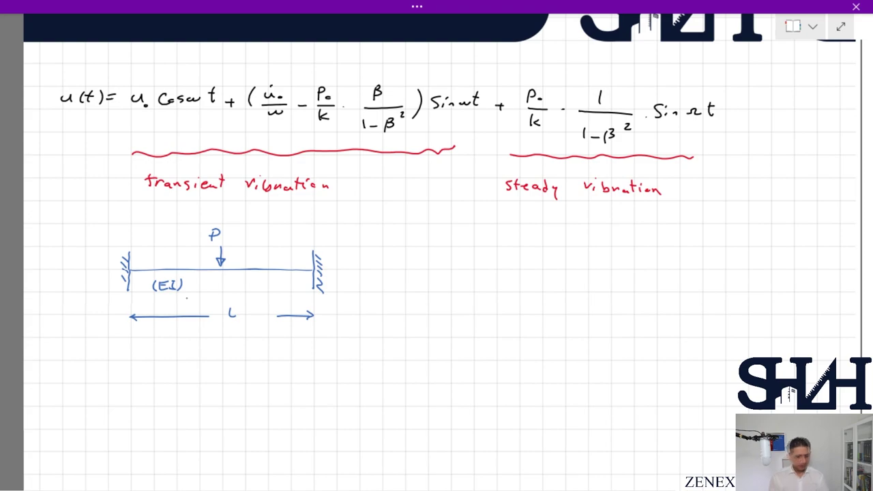
- Write M = 100 kg and Ω = 20 rad/sec beside the beam
mouse_move(391, 268)
left_mouse_down()
mouse_move(463, 267)
mouse_move(468, 275)
left_mouse_up()
left_click_drag(386, 303, 419, 306)
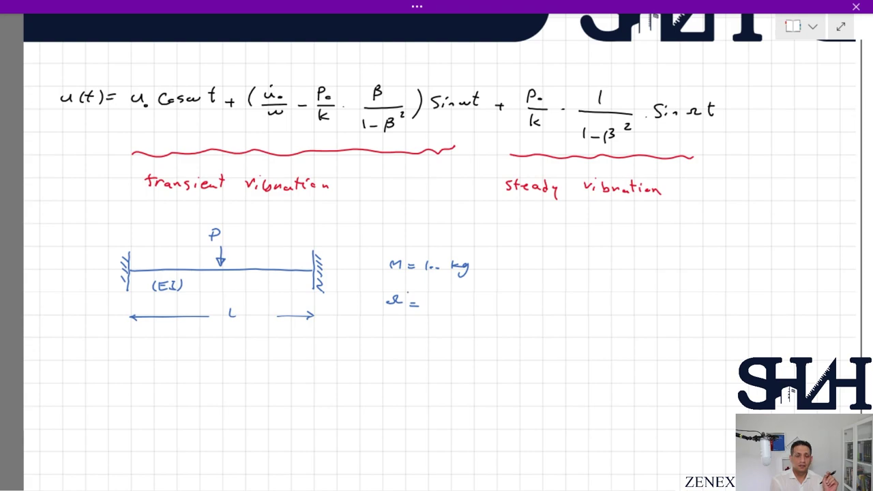
left_click_drag(428, 300, 435, 307)
left_click_drag(440, 301, 440, 301)
left_click(468, 299)
left_click_drag(455, 300, 483, 305)
left_click_drag(462, 311, 482, 314)
left_click(505, 316)
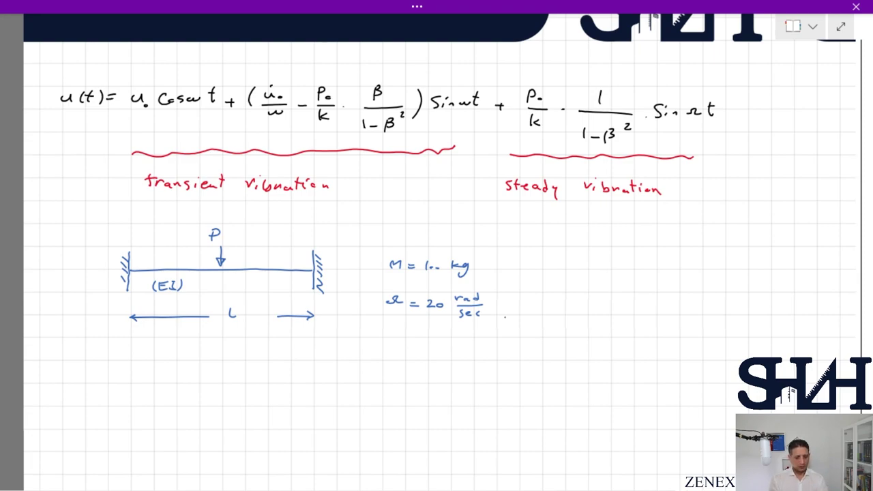
- In red, label the beam section (HEA200) and add =5m under the span L
left_click(419, 7)
left_click(158, 72)
mouse_move(294, 270)
left_mouse_down()
mouse_move(307, 300)
mouse_move(353, 329)
mouse_move(420, 343)
left_mouse_up()
left_click_drag(361, 327, 357, 350)
left_click_drag(422, 331, 424, 352)
left_click_drag(241, 321, 246, 324)
left_click_drag(243, 326, 271, 336)
- Write E = 200 GPa in red beside the mass value
mouse_move(541, 263)
left_mouse_down()
mouse_move(533, 272)
mouse_move(553, 266)
left_mouse_up()
left_click_drag(546, 269, 581, 268)
left_click_drag(599, 264, 595, 272)
left_click_drag(609, 272, 614, 265)
left_click_drag(624, 266, 626, 271)
scroll(870, 240, "down", 3)
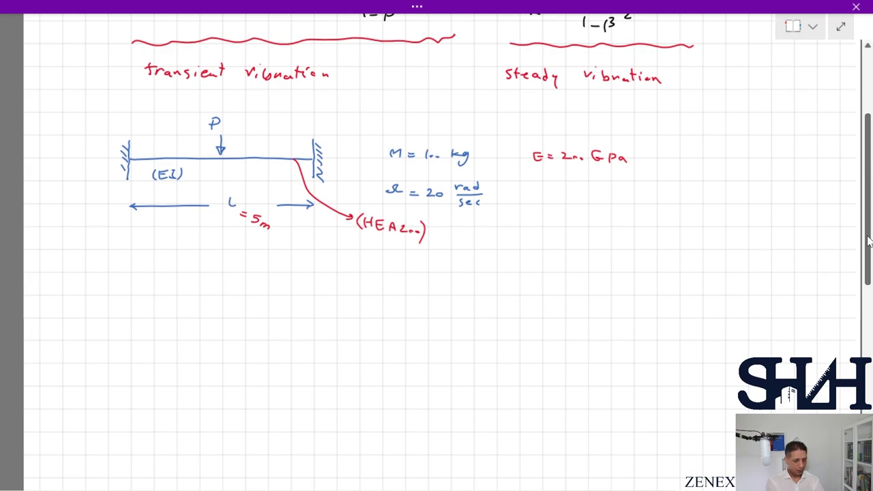
- With the black pen, write the load function P(t) = P₀·Sin(20t) below
left_click(417, 6)
left_click(144, 71)
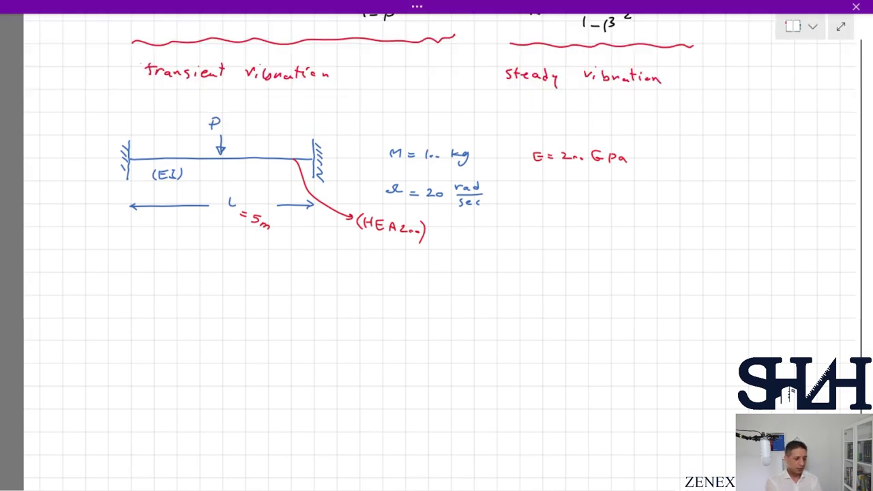
left_click_drag(119, 272, 119, 286)
left_click_drag(116, 272, 142, 286)
left_click_drag(139, 280, 146, 280)
mouse_move(150, 275)
left_mouse_down()
mouse_move(152, 285)
mouse_move(168, 282)
left_mouse_up()
left_click_drag(160, 286, 190, 281)
left_click_drag(195, 283, 230, 283)
left_click_drag(235, 277, 246, 284)
left_click_drag(260, 274, 272, 277)
mouse_move(288, 269)
left_mouse_down()
mouse_move(289, 283)
mouse_move(294, 275)
left_mouse_up()
left_click_drag(301, 268, 301, 285)
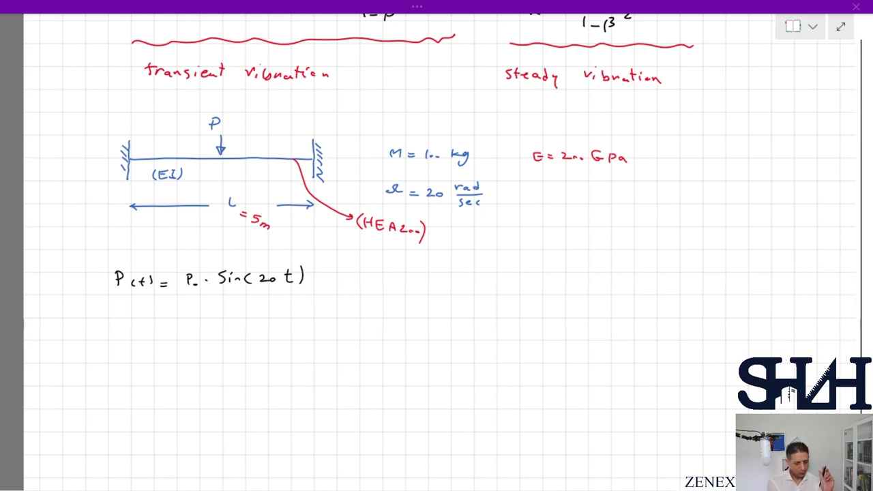
- Draw a hooked arrow from P₀ and write M·g = 100 kg × 9.81 m/s² = 981 N
mouse_move(198, 296)
left_mouse_down()
mouse_move(245, 334)
mouse_move(278, 323)
left_mouse_up()
left_click_drag(269, 328, 278, 329)
mouse_move(287, 319)
left_mouse_down()
mouse_move(287, 328)
mouse_move(299, 325)
left_mouse_up()
mouse_move(312, 318)
left_mouse_down()
mouse_move(311, 329)
mouse_move(373, 326)
left_mouse_up()
left_click_drag(394, 322, 410, 324)
left_click_drag(404, 329, 414, 336)
left_click_drag(423, 323, 462, 330)
mouse_move(472, 321)
left_mouse_down()
mouse_move(471, 330)
mouse_move(495, 321)
left_mouse_up()
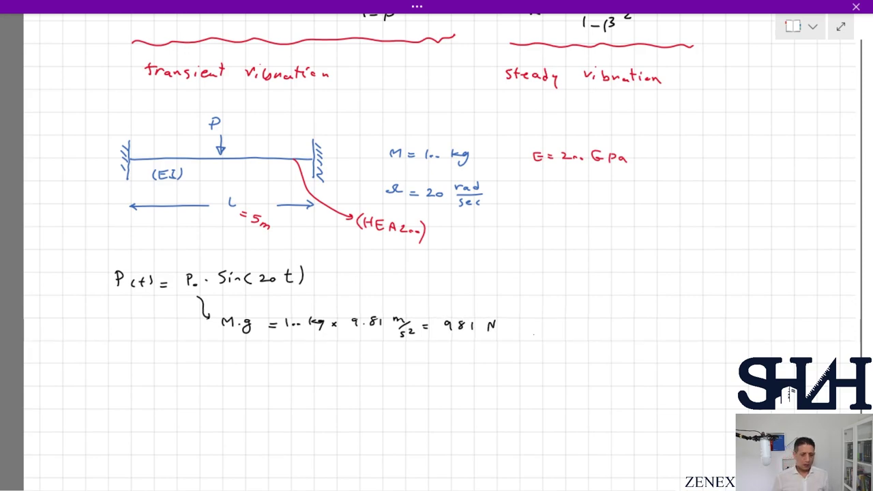
scroll(364, 325, "up", 3)
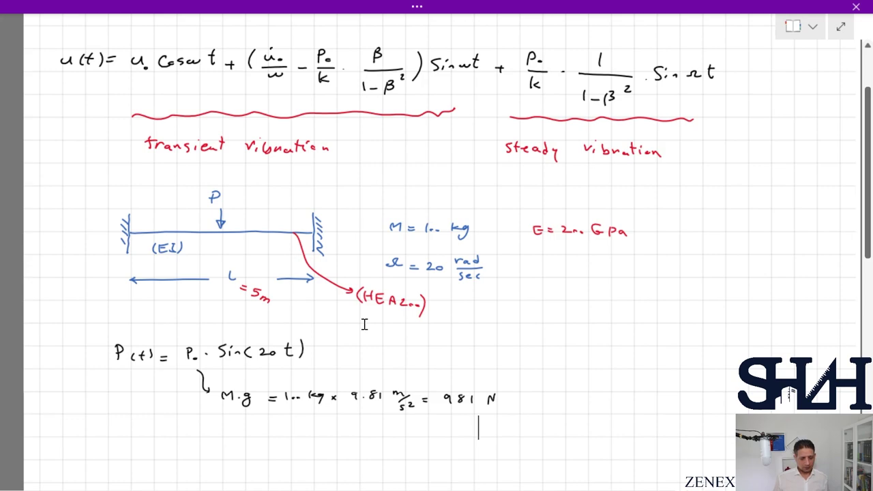
scroll(369, 311, "down", 4)
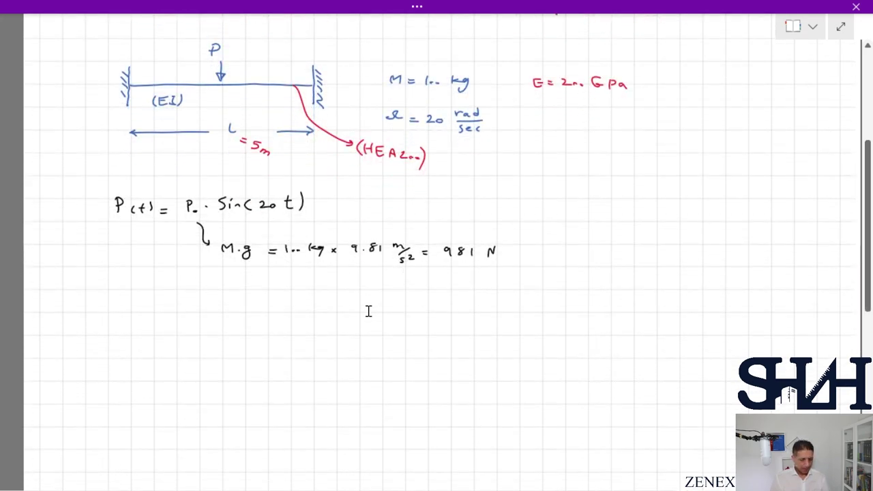
- Sketch a loaded fixed beam with its sag and write δ = PL³/192EI
mouse_move(223, 314)
left_mouse_down()
mouse_move(223, 341)
mouse_move(227, 331)
mouse_move(105, 330)
left_mouse_up()
left_click_drag(171, 308, 171, 324)
left_click_drag(167, 316, 155, 294)
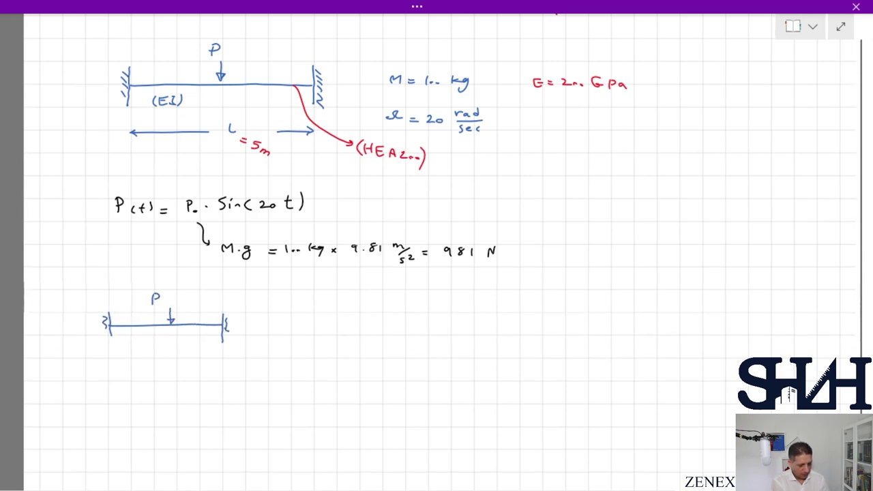
left_click_drag(223, 326, 109, 327)
mouse_move(170, 330)
left_mouse_down()
mouse_move(159, 363)
mouse_move(163, 388)
mouse_move(184, 382)
mouse_move(190, 397)
left_mouse_up()
left_click_drag(145, 409, 190, 417)
left_click_drag(119, 390, 135, 398)
left_click_drag(207, 396, 228, 395)
- Add an arrow to the stiffness K = P/δ = 192EI/L³
mouse_move(262, 384)
left_mouse_down()
mouse_move(262, 401)
mouse_move(318, 389)
mouse_move(323, 403)
mouse_move(307, 420)
mouse_move(342, 398)
left_mouse_up()
left_click_drag(335, 403, 378, 394)
mouse_move(387, 385)
left_mouse_down()
mouse_move(386, 394)
mouse_move(417, 397)
left_mouse_up()
left_click_drag(427, 384, 427, 397)
left_click_drag(372, 407, 432, 405)
mouse_move(390, 418)
left_mouse_down()
mouse_move(397, 431)
mouse_move(407, 421)
left_mouse_up()
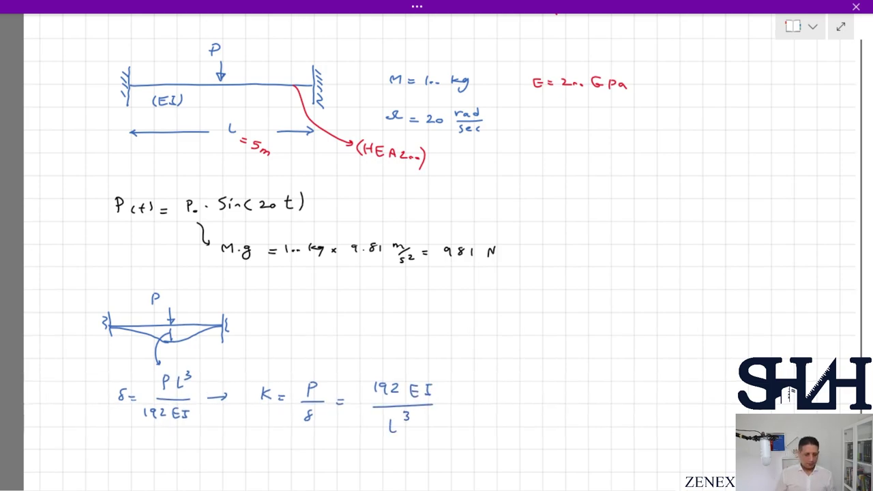
left_click(394, 443)
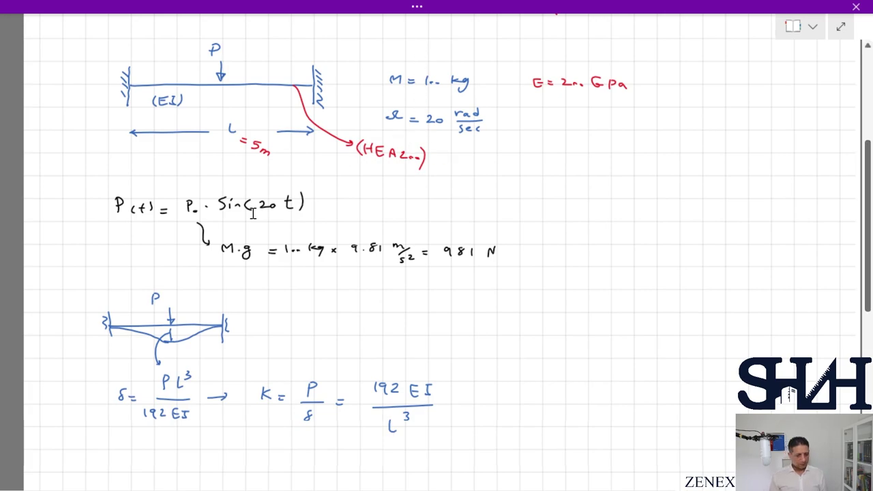
scroll(296, 272, "up", 2)
scroll(296, 272, "down", 2)
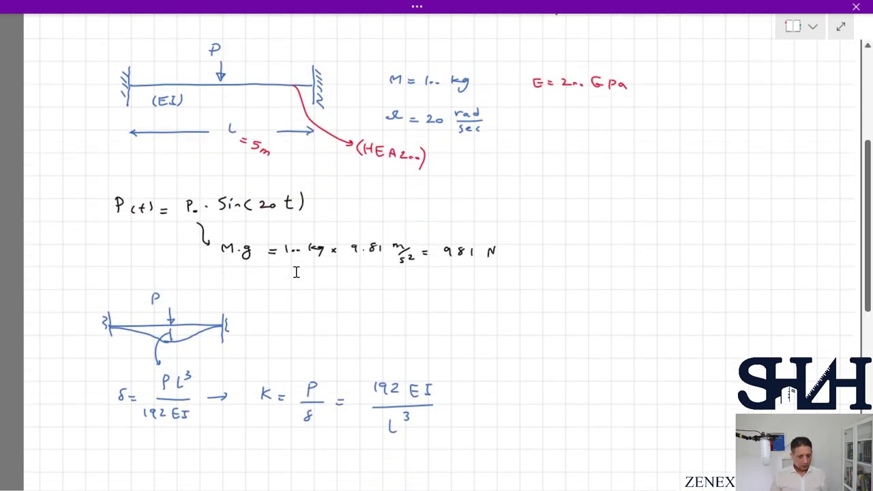
scroll(296, 272, "up", 3)
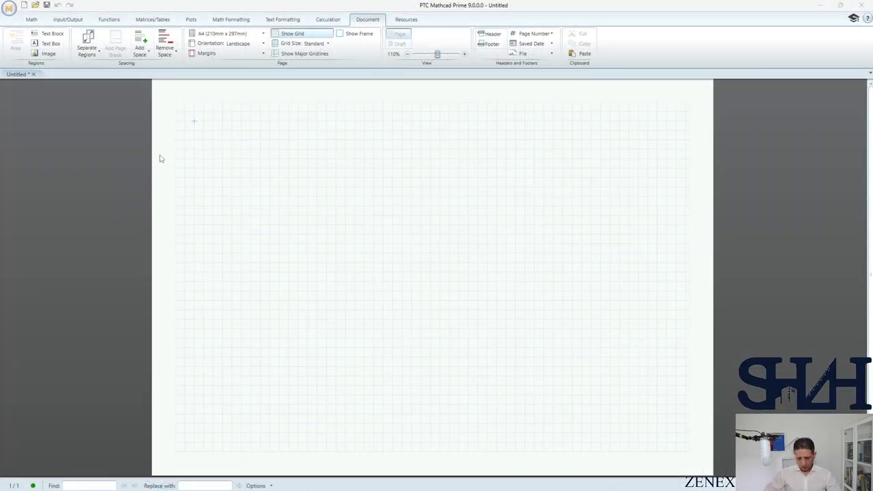
- Define inputs E = 200 GPa, I = 36.92·10⁶ mm⁴, M = 100 kg, L = 5 m, Ω = 20 rad/s
type("E:=200 GPa")
left_click(281, 124)
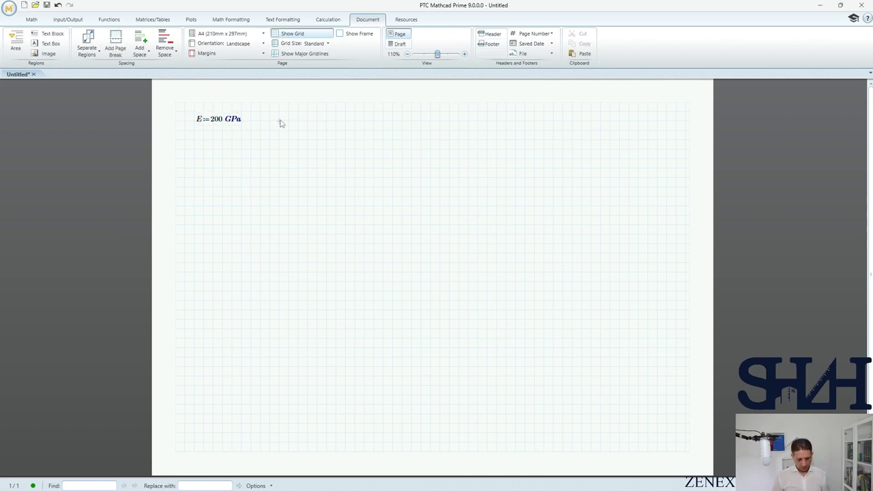
type("I:36.92*10^6")
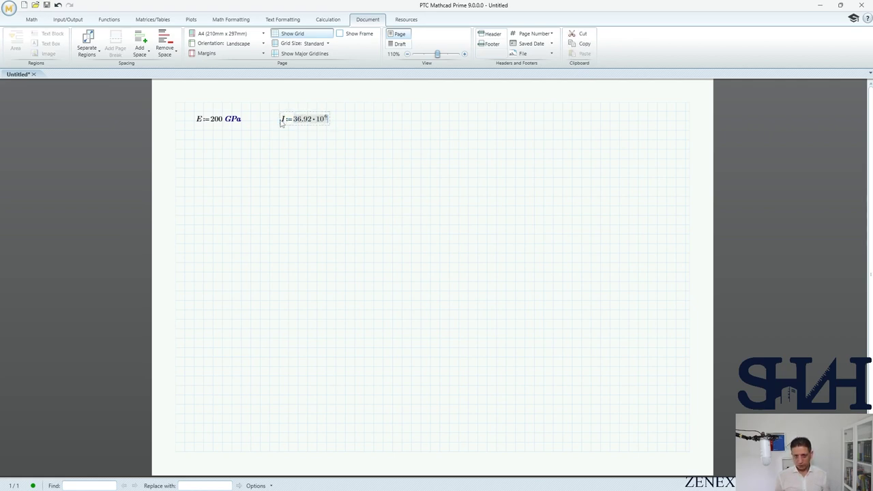
type("*mm")
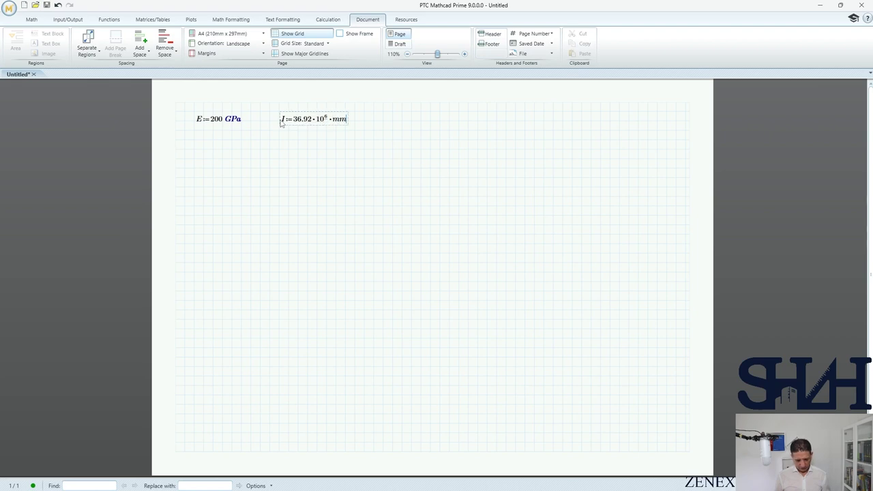
left_click(383, 120)
type("M:=100 kg")
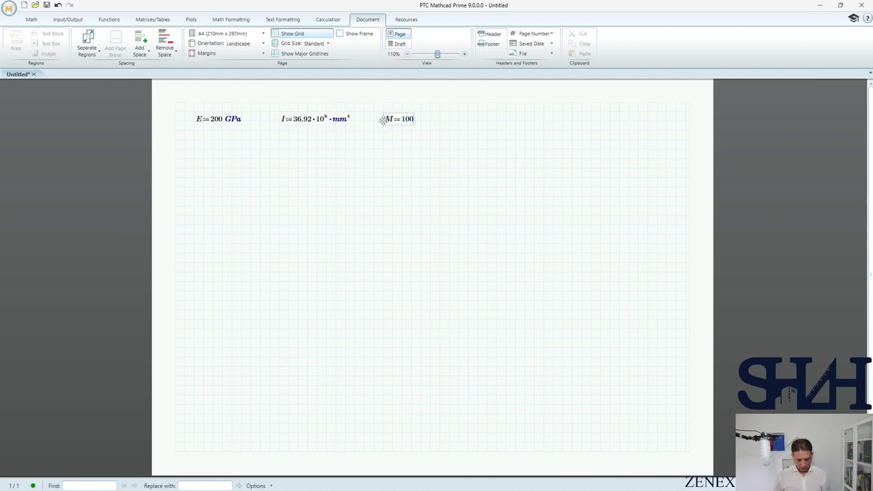
left_click(460, 123)
left_click(468, 123)
type("L:5m")
left_click(524, 122)
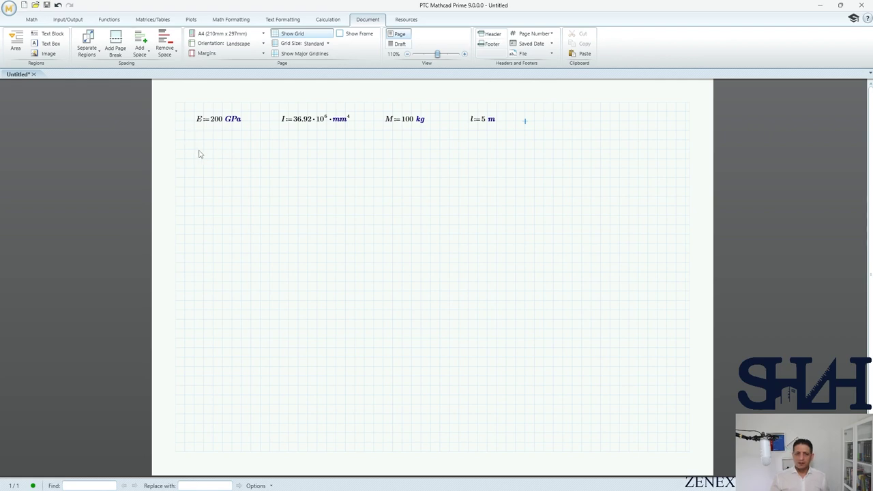
type("W")
key("ctrl+g")
type(":2")
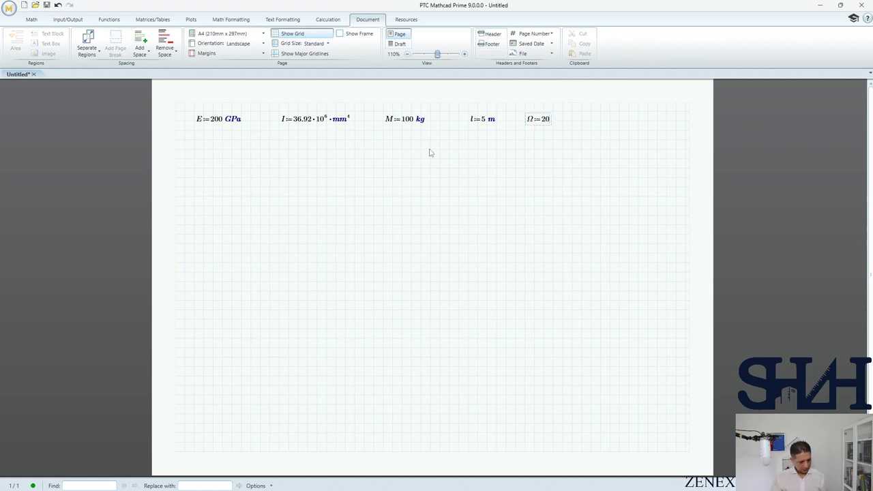
type("0*rad/s")
- Compute stiffness k = 192·E·I/l³, w = √(k/M), period T = 2π/w and f = 1/T
left_click(198, 148)
type("k:192*")
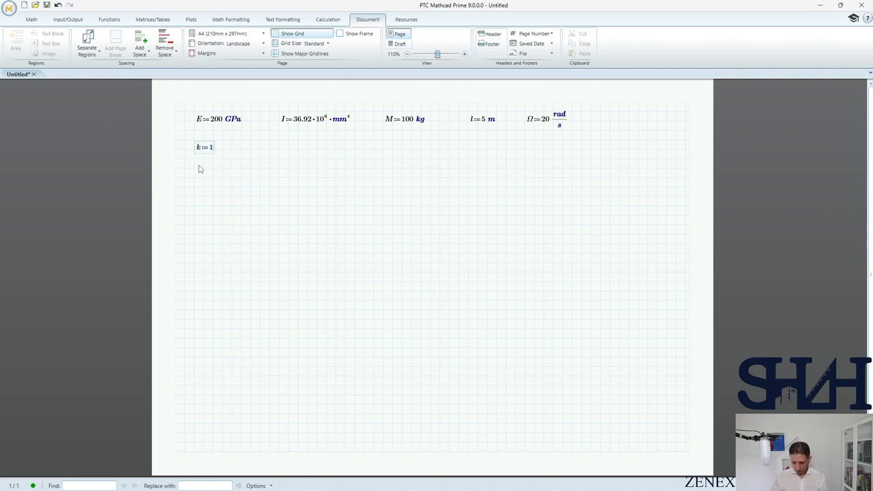
type("E*")
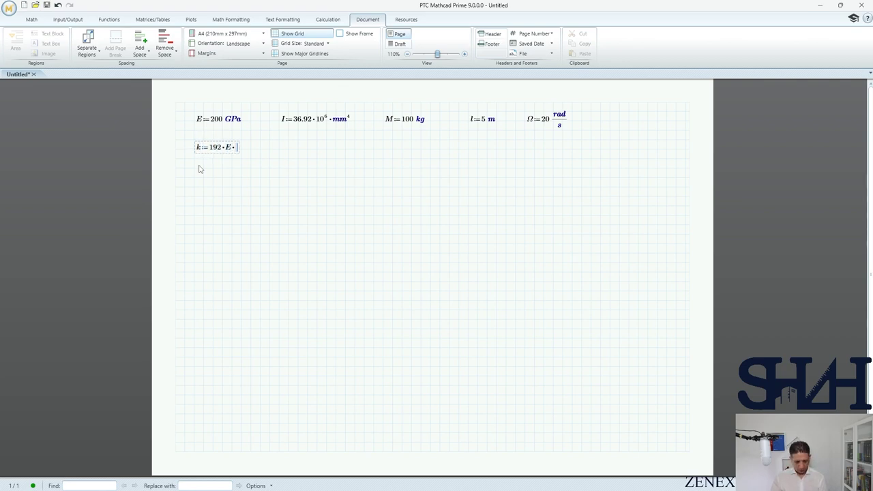
type("I/l^")
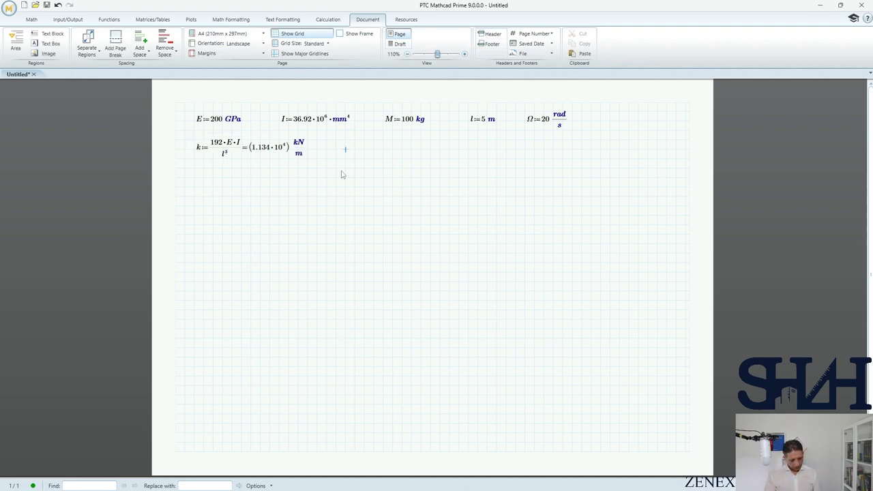
type("w:\\")
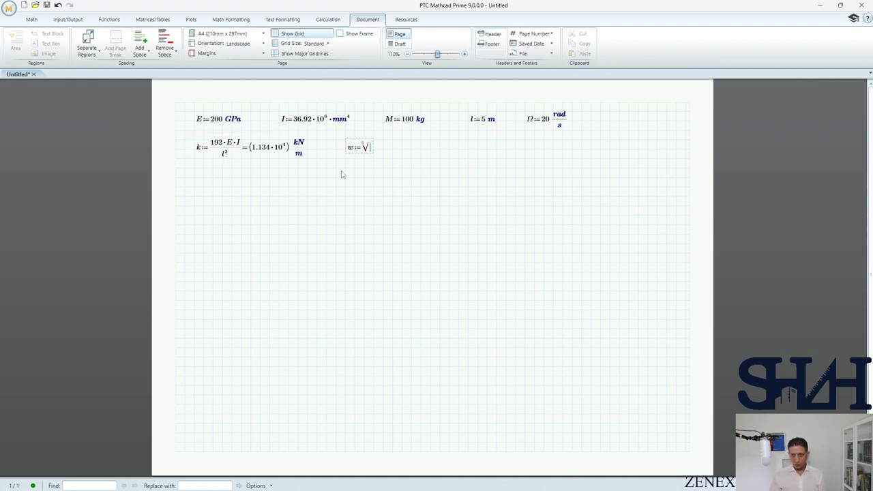
type("k/M=")
left_click(461, 152)
type("T:")
type("2*")
key("space")
type("/w=0.019 s")
left_click(544, 150)
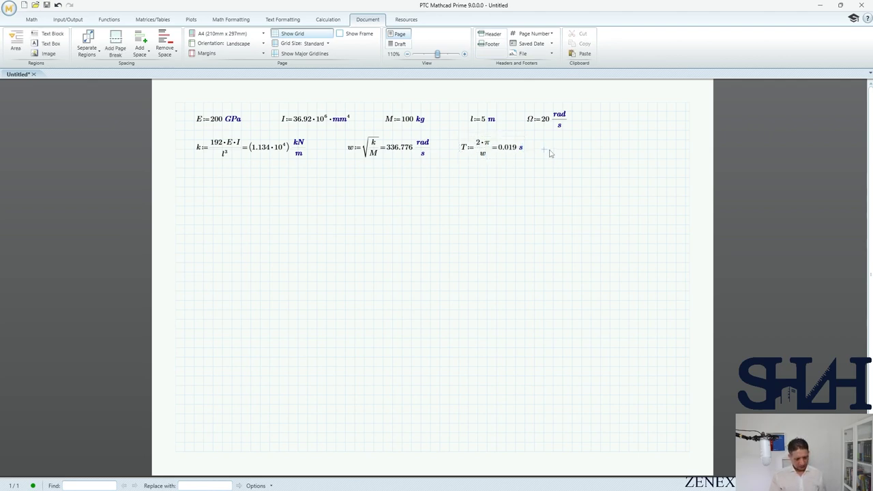
type("f:=")
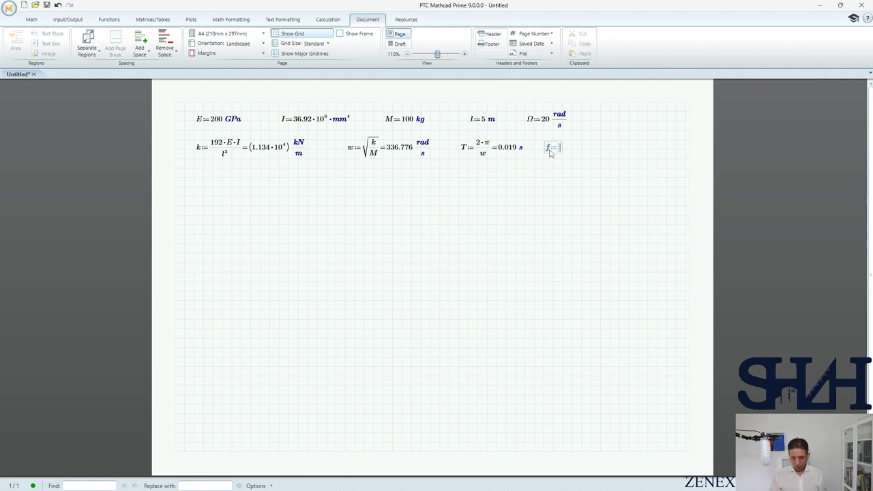
type("1/")
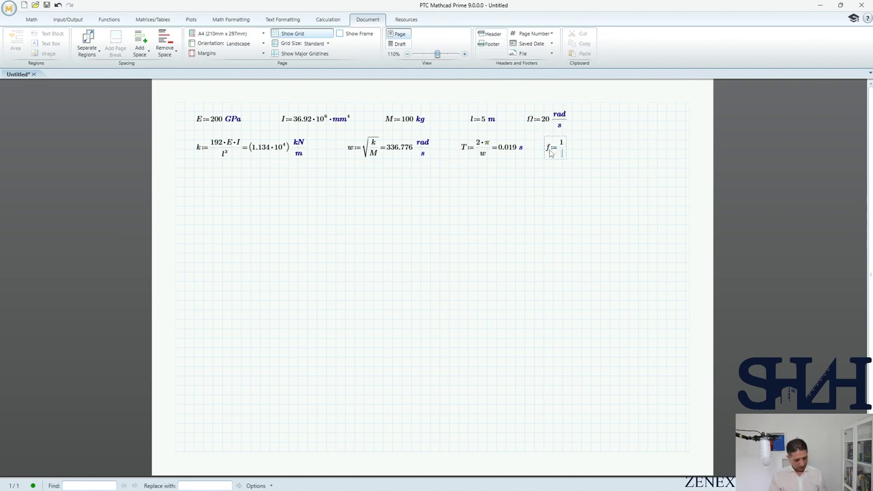
type("T=53.6 Hz")
- Compute the frequency ratio β = Ω/w below the stiffness
left_click(198, 187)
type("b")
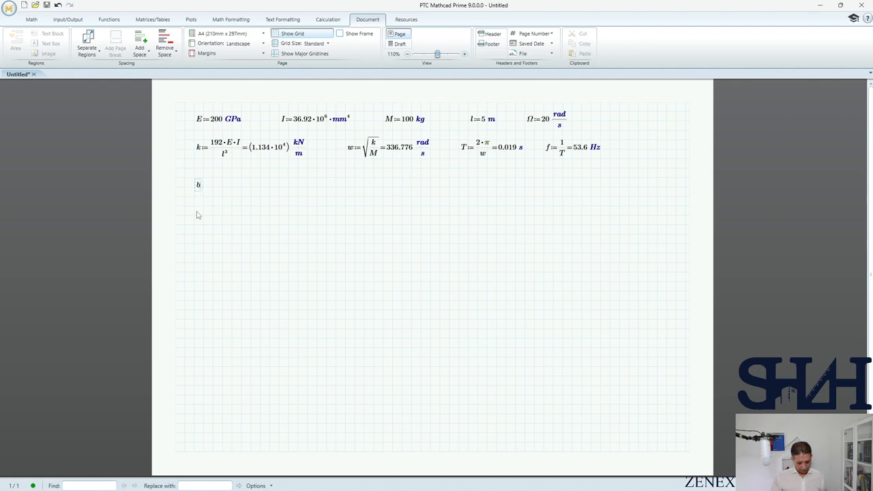
key("ctrl+g")
type(":")
type("W")
key("ctrl+g")
type("/w=0.059")
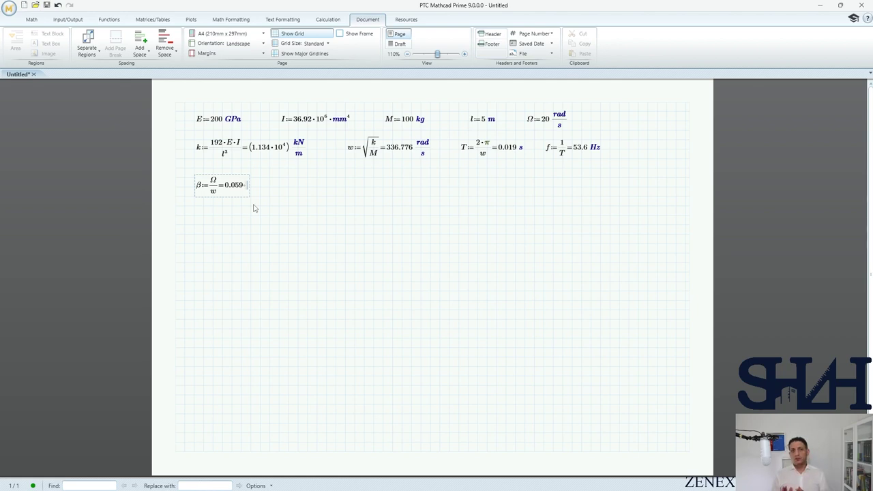
- Start u(t) := u0·cos(w·t) + (u'0/w − p0/k·β/(1−β²)) below β
left_click(194, 228)
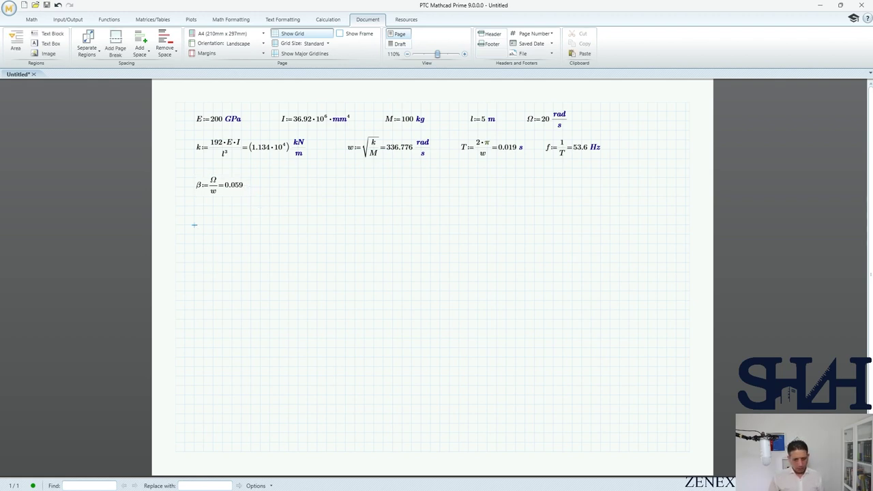
type("u(t):")
type("u")
type(".0*cos(w*t)+(")
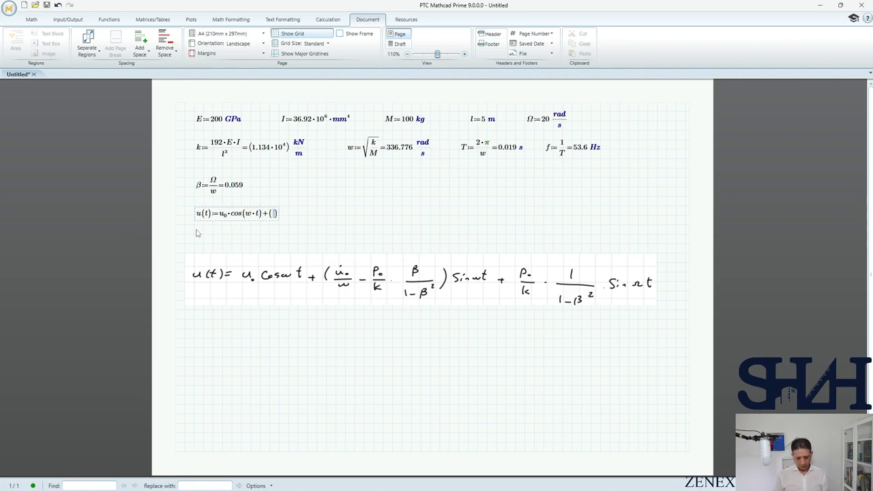
type("u'.0/")
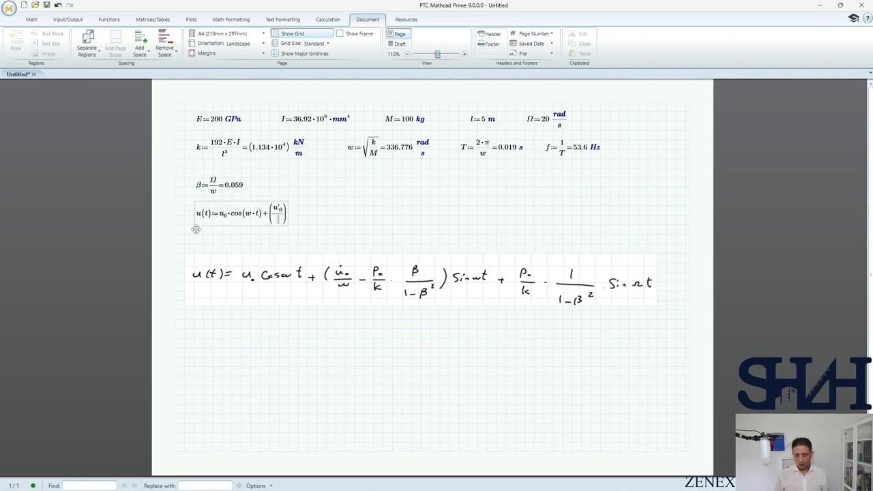
type("w-")
key("space")
type("-p.0/")
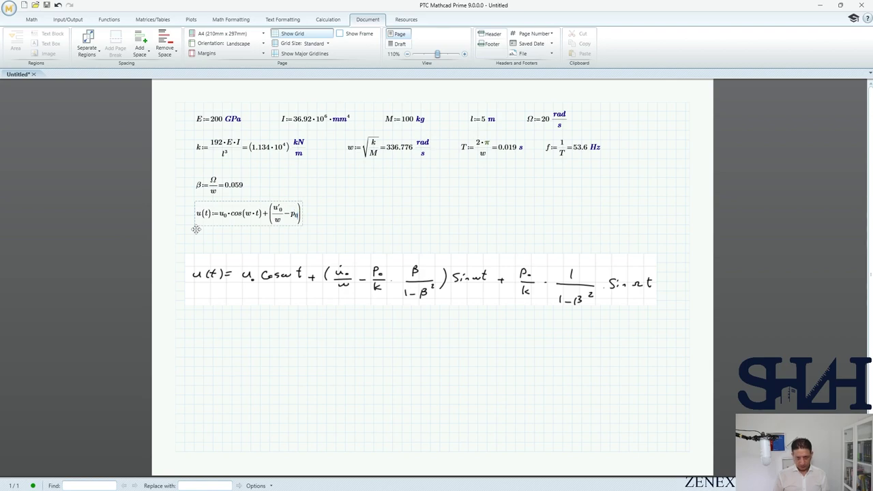
type("k")
key("space")
type("*b")
key("ctrl+g")
type("/1-b")
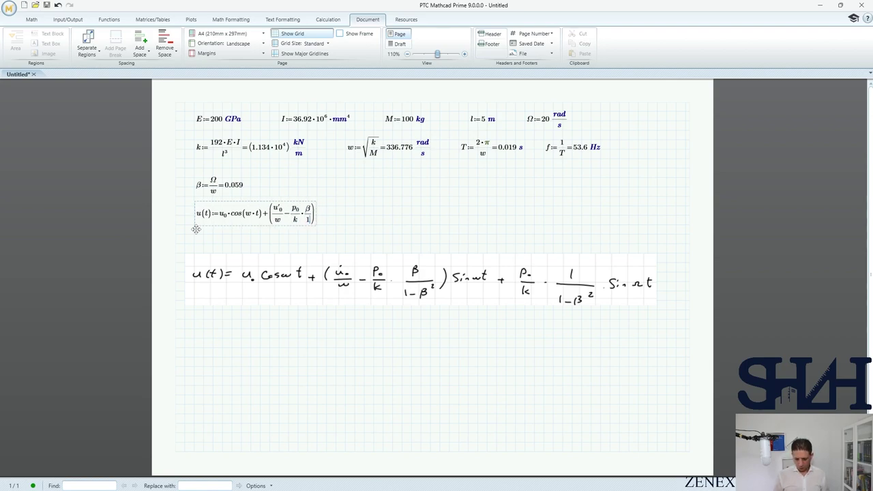
key("ctrl+g")
type("^2")
key("space")
key("space")
key("space")
- Complete u(t) with ·sin(w·t) + p0/k·1/(1−β²)·sin(Ω·t) and shift the region lower
type("*sin(w*t)+p.0")
type("/k")
key("space")
type("*1")
type("/")
type("1-b")
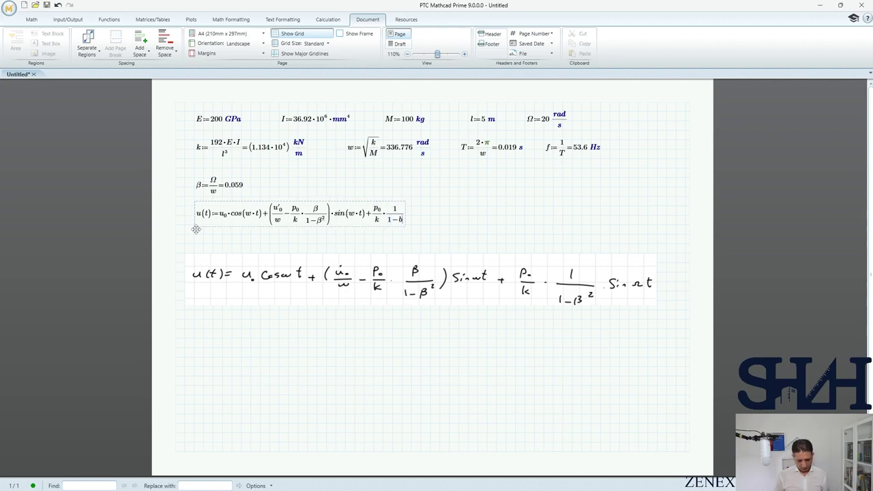
key("ctrl+g")
type("^2")
key("space")
key("space")
type("*sin(W")
key("ctrl+g")
type("*t")
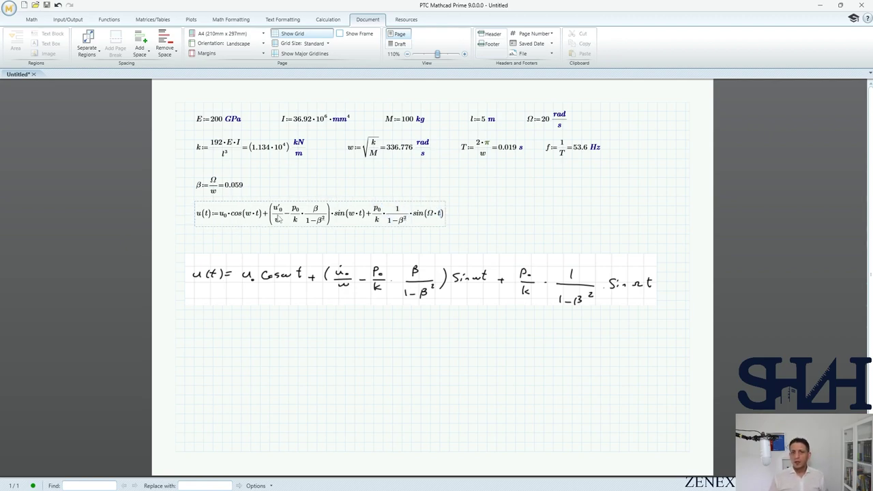
left_click_drag(286, 202, 290, 221)
left_click(297, 187)
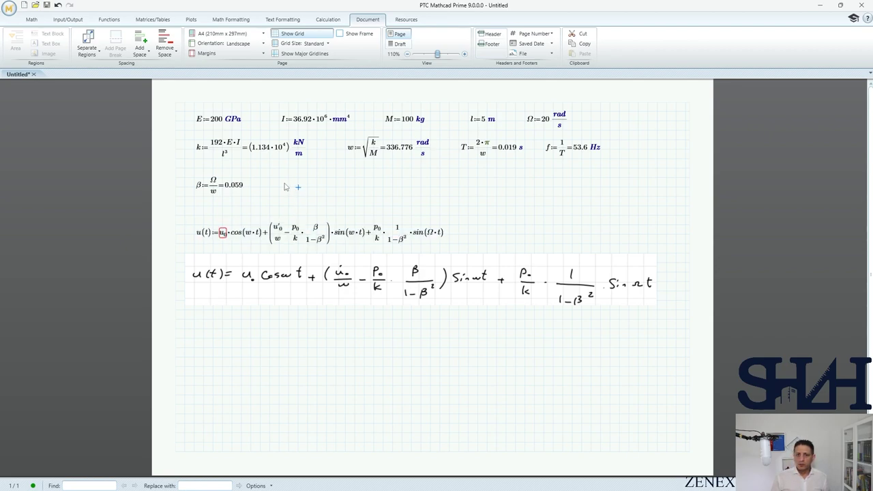
- Define p0 := M·g, u0 := 0 mm and u'0 := 0 mm/s right of β
left_click(280, 186)
type("p")
type(".0:")
type("M*g")
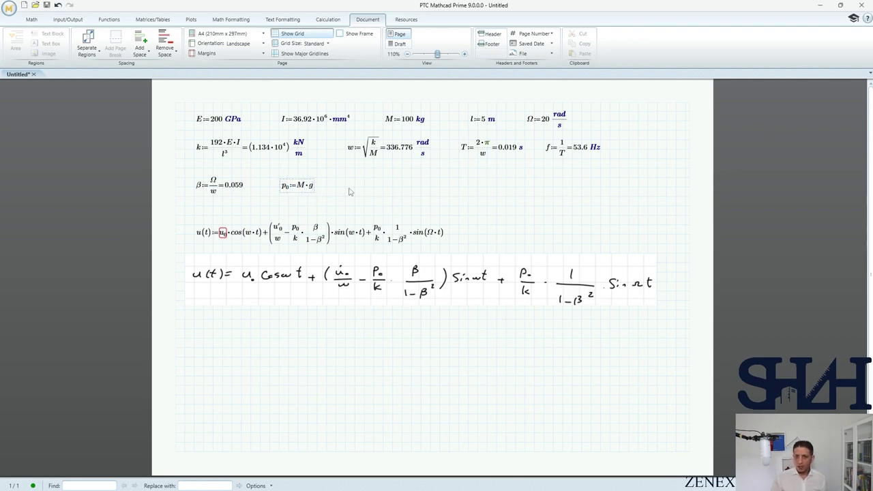
left_click(345, 189)
left_click(346, 189)
type("u.0:0*mm")
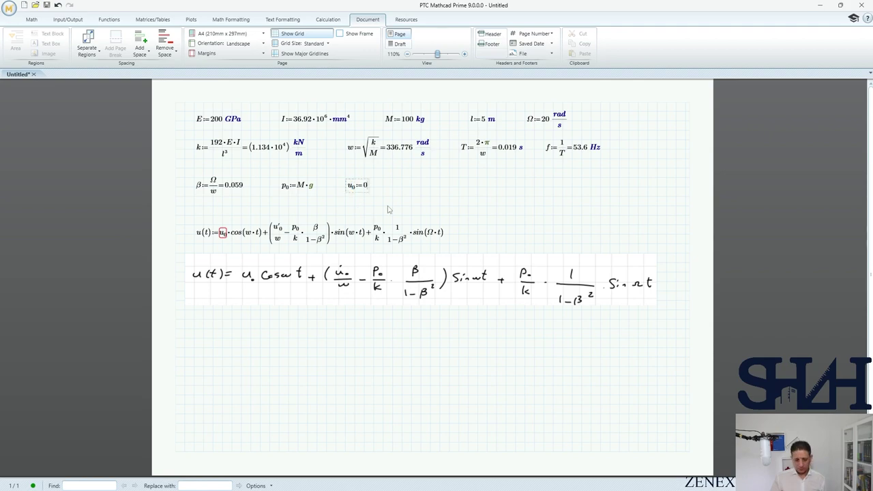
left_click(408, 191)
type("u")
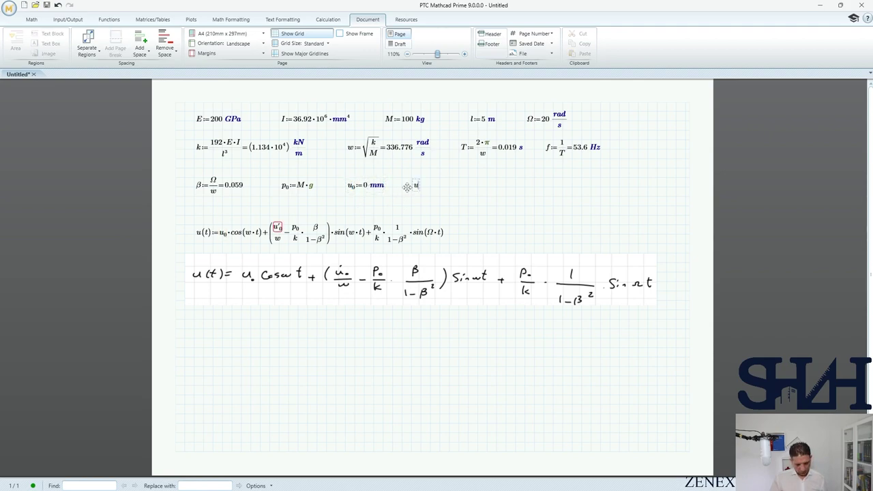
type("'.0:0*mm/s")
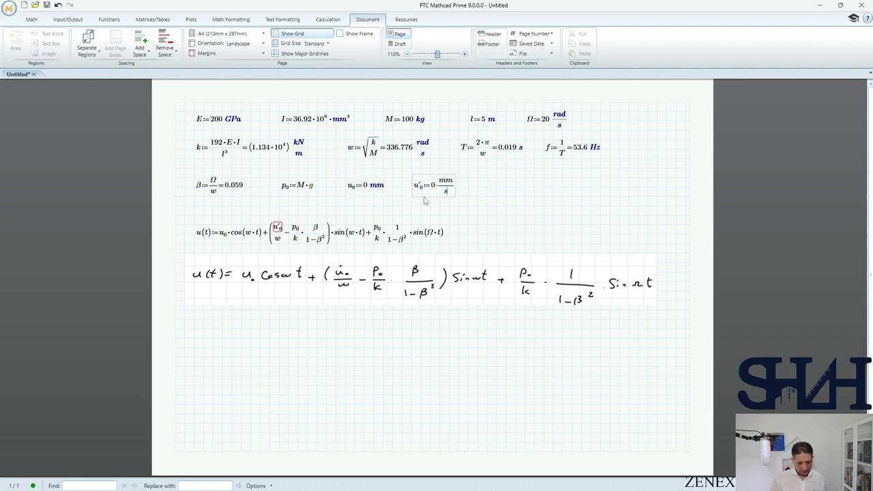
left_click(482, 205)
left_click(496, 274)
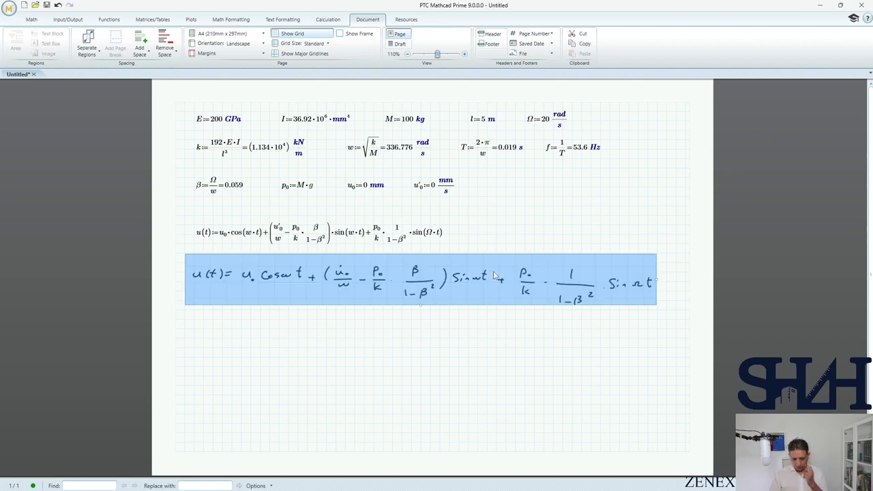
- Delete the equation image and plot u(t) against t := 0, 0.01 s..2 s
key("Delete")
key("ctrl+2")
type("u(t)")
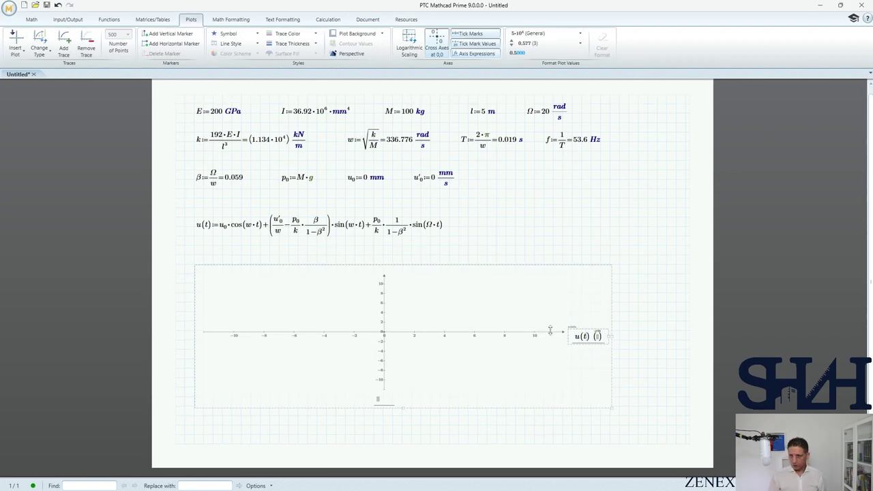
left_click(504, 224)
type("t:0,0.01*s;")
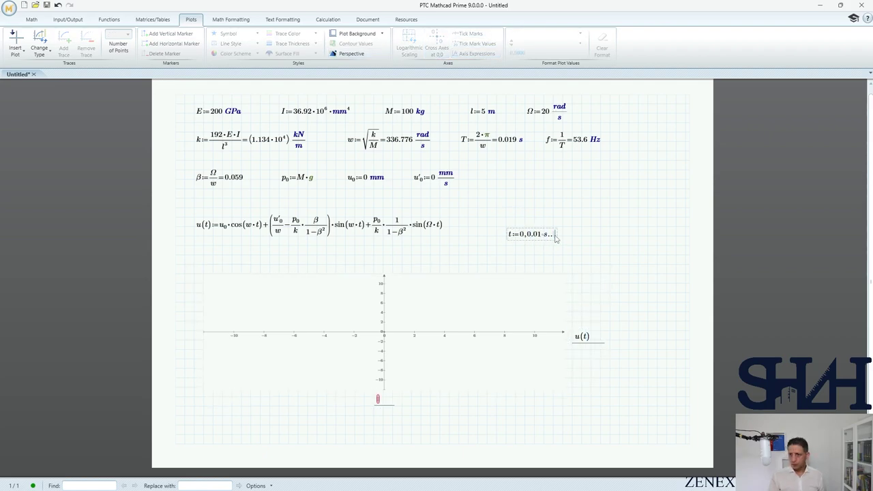
left_click(657, 264)
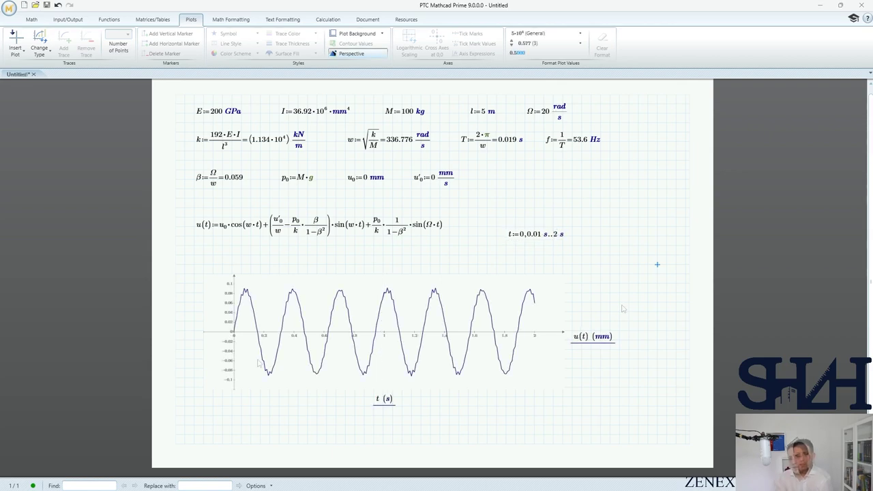